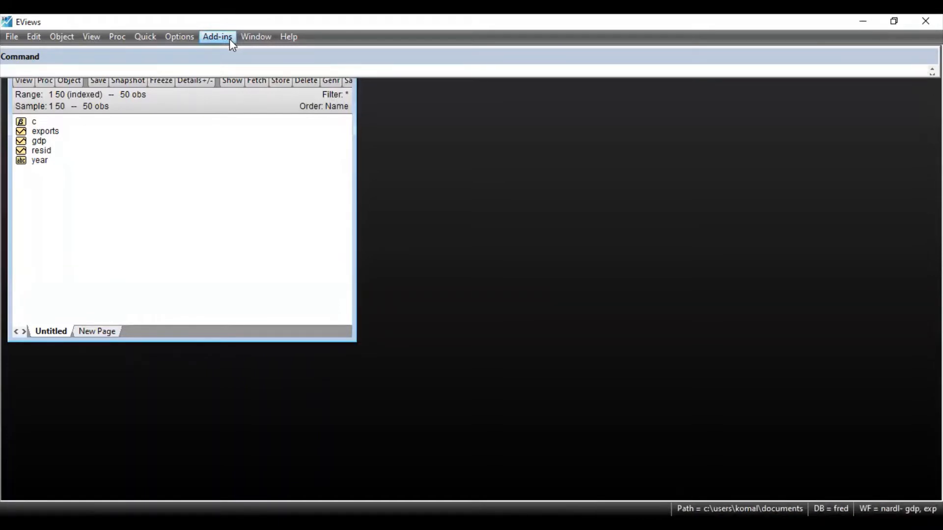
- Download and install the NARDL add-in from the available EViews Add-Ins list, and close the add-in manager
left_click(220, 39)
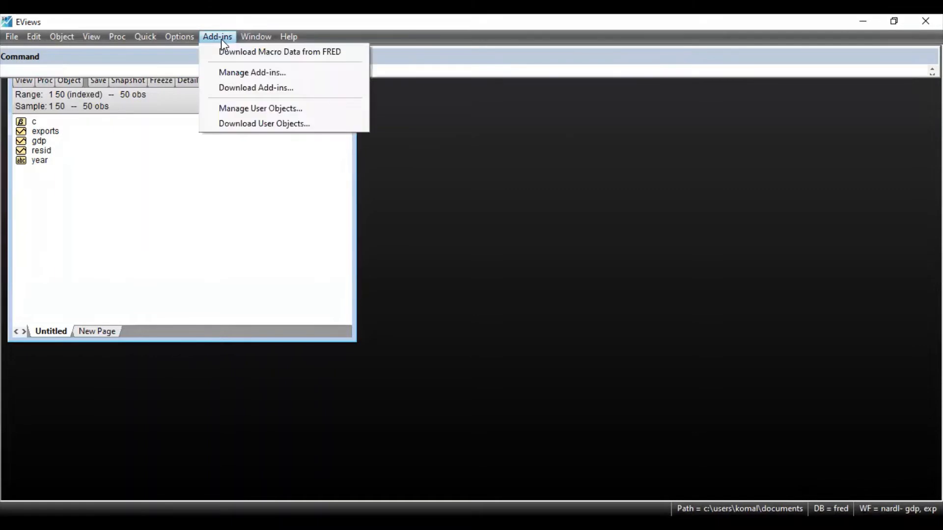
left_click(273, 89)
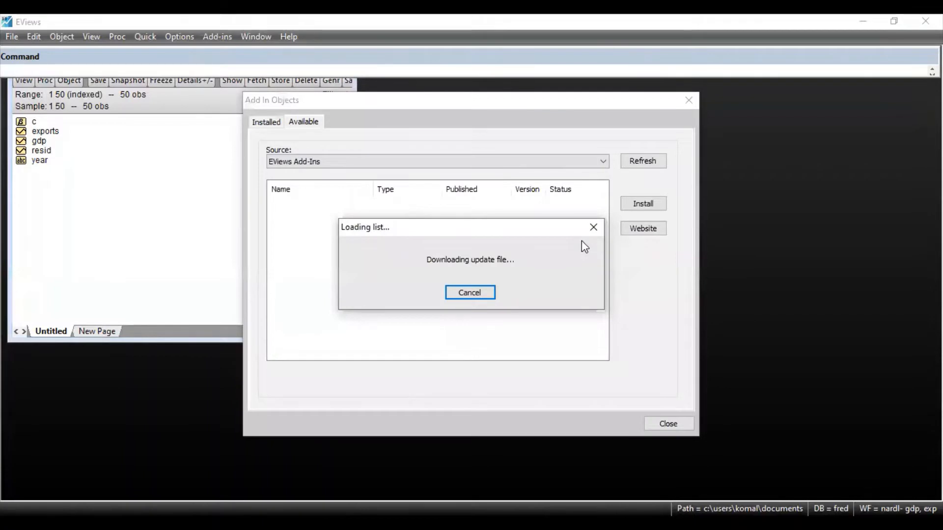
scroll(483, 253, "down", 15)
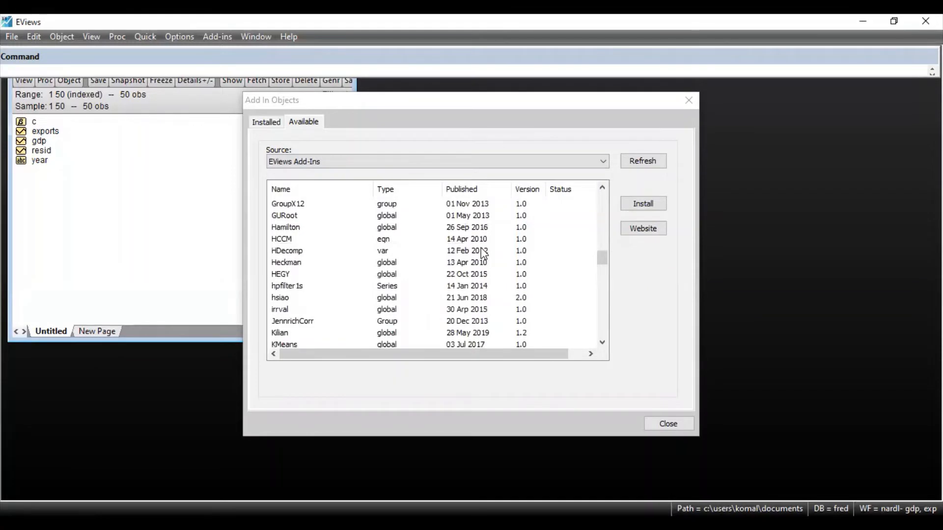
scroll(483, 252, "down", 4)
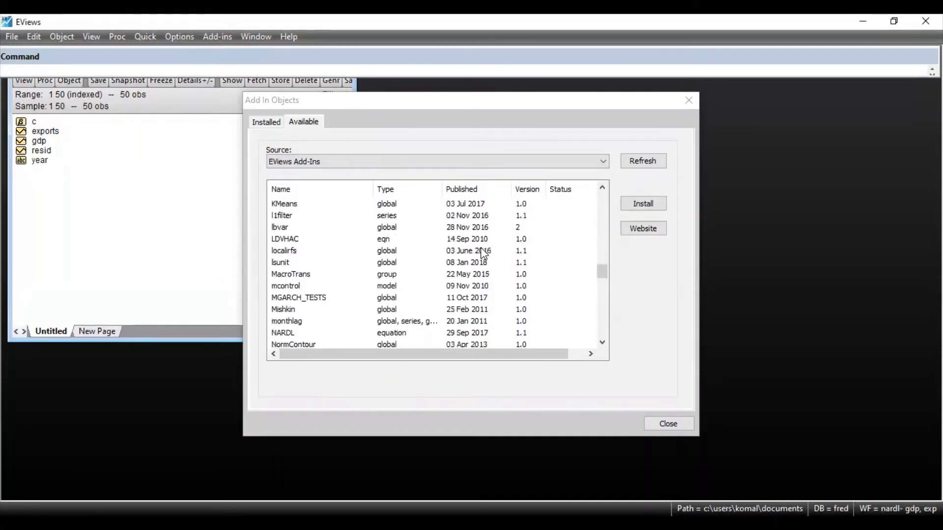
left_click(294, 333)
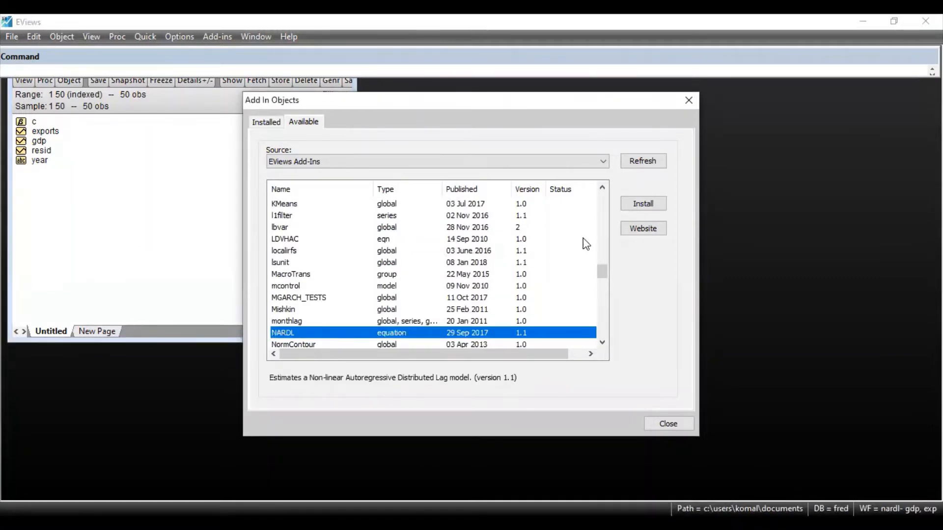
left_click(636, 212)
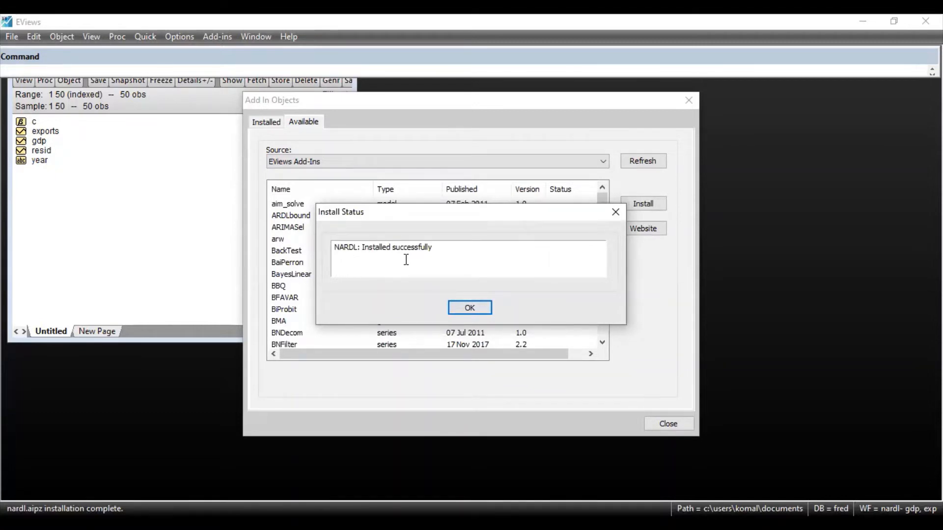
left_click(466, 308)
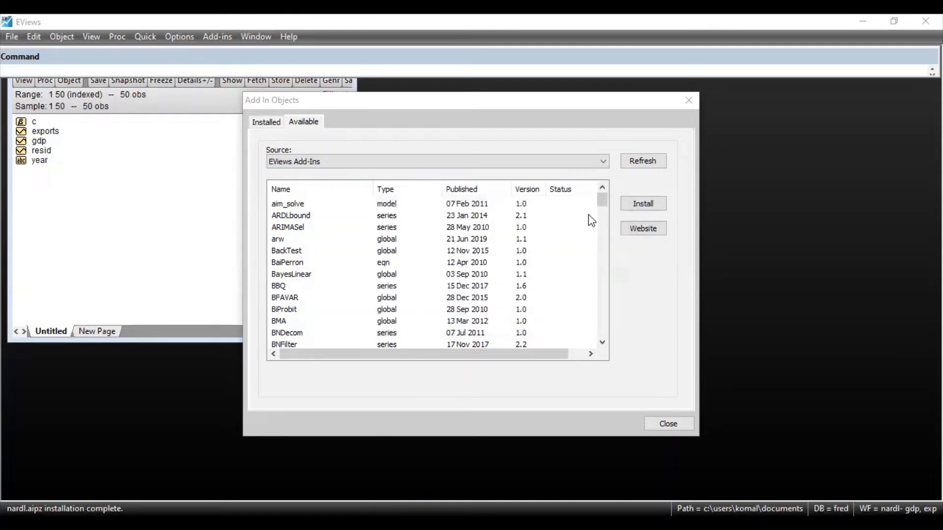
left_click(666, 425)
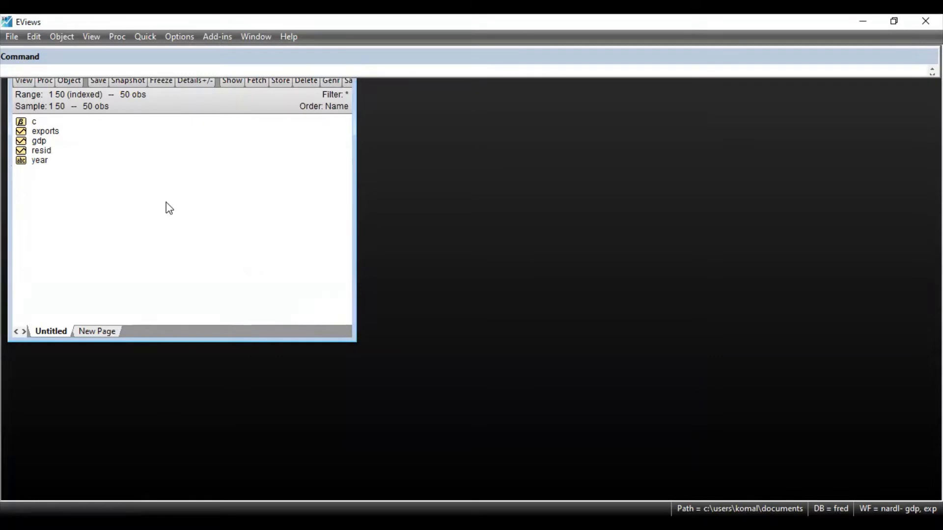
- Open the gdp and exports series together as an equation, with gdp as the dependent variable
left_click(47, 141)
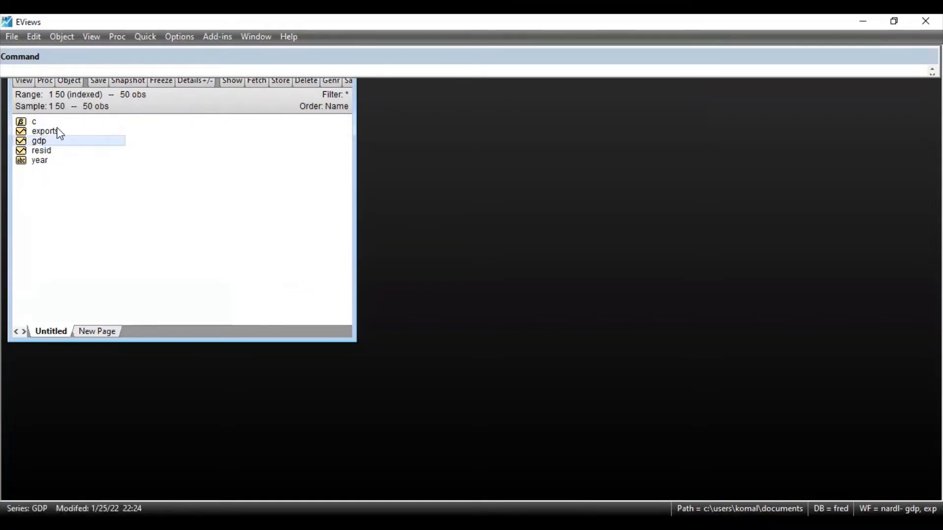
left_click(62, 132, "ctrl")
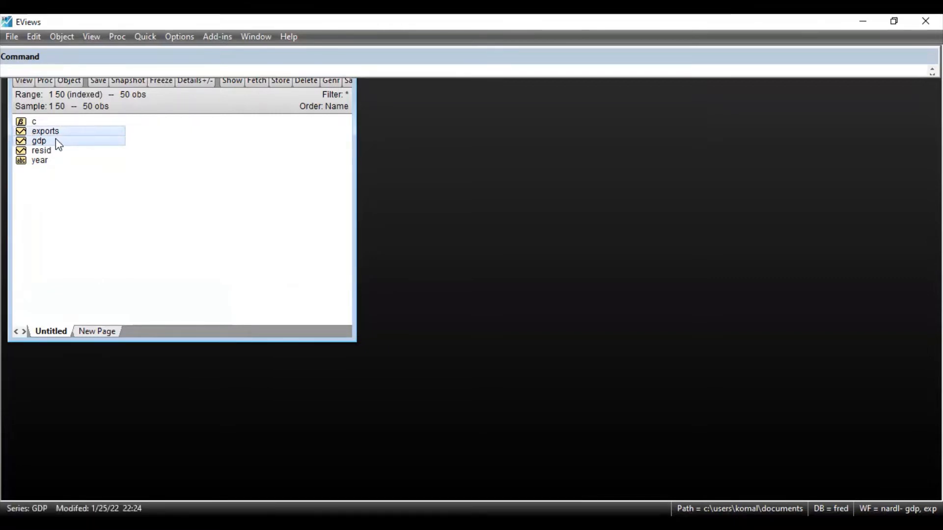
right_click(56, 139)
mouse_move(87, 153)
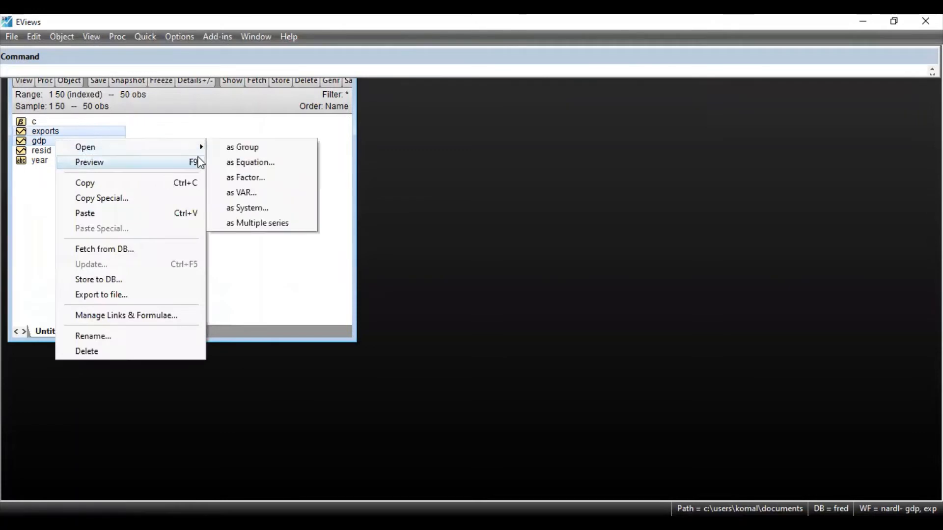
left_click(227, 163)
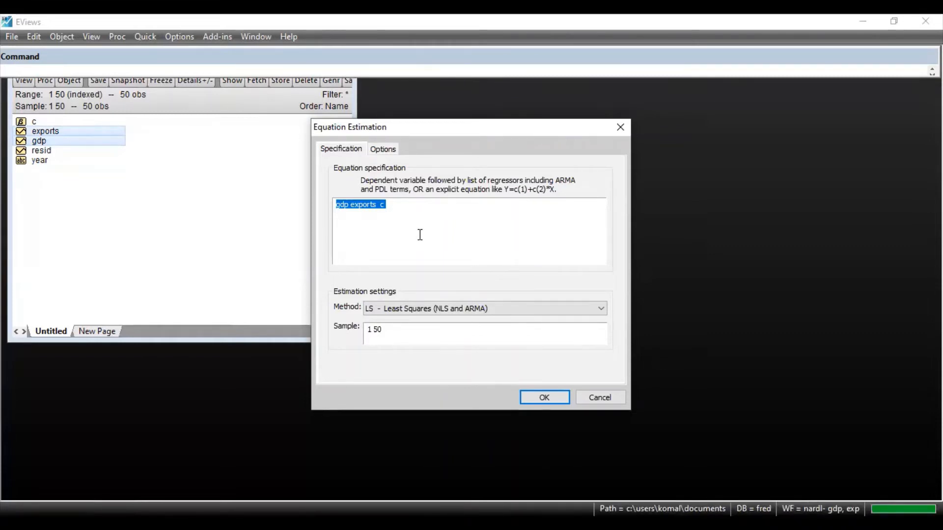
- Keep the specification gdp exports c and set the estimation method to ARDL - Auto-regressive Distributed Lag Models
left_click(424, 221)
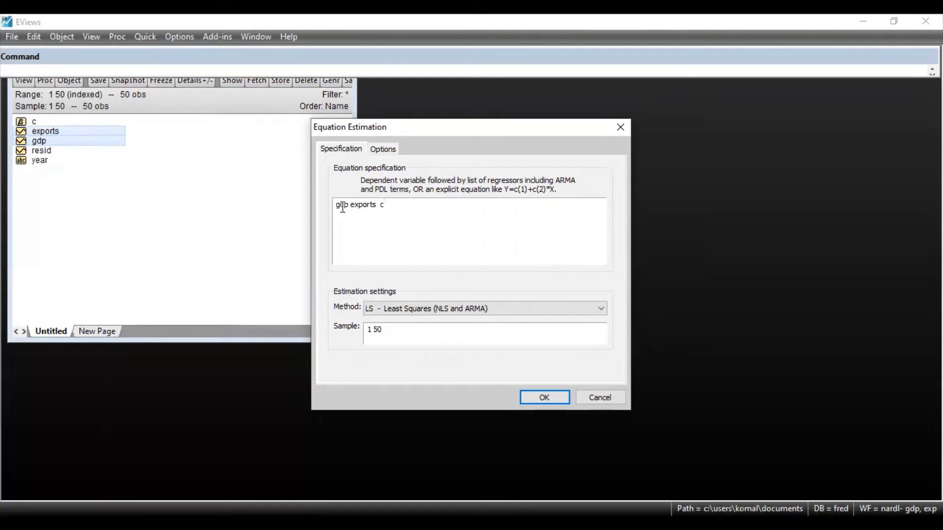
left_click_drag(338, 205, 396, 209)
left_click(395, 208)
left_click(519, 310)
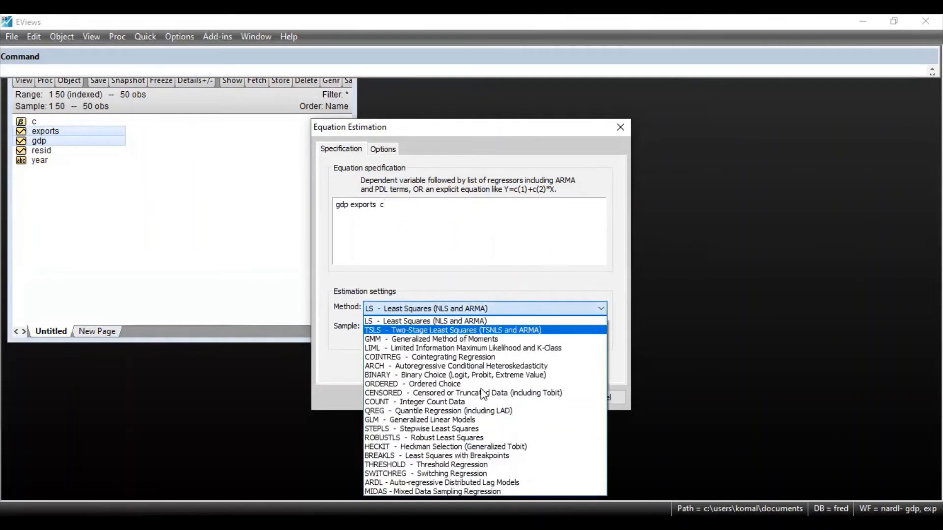
left_click(454, 482)
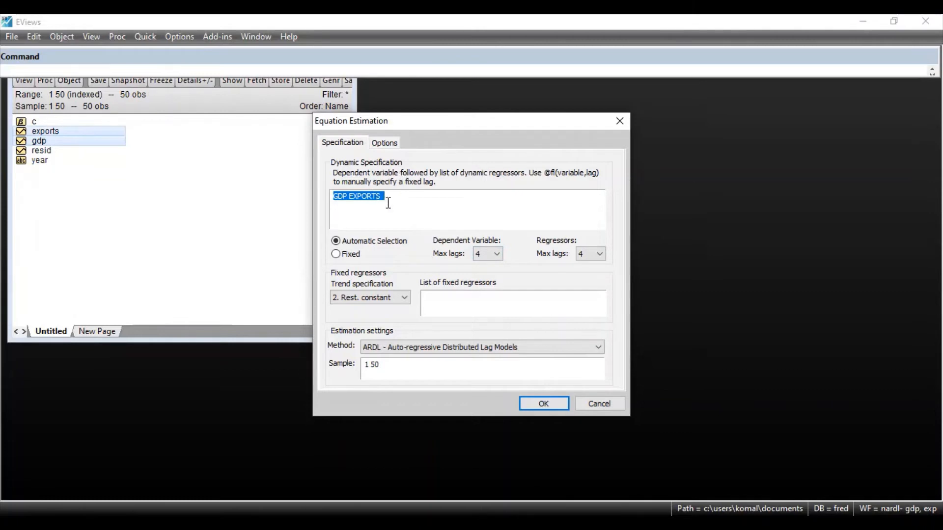
- Estimate the ARDL equation with the Akaike info criterion (AIC) as model selection criterion, and maximize the resulting equation window
left_click(351, 199)
left_click_drag(335, 197, 391, 200)
left_click(384, 142)
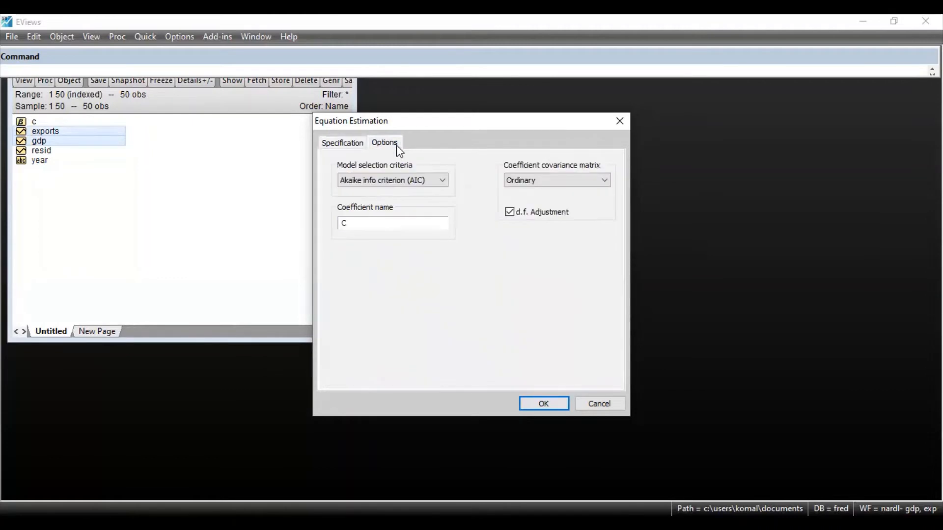
left_click(405, 190)
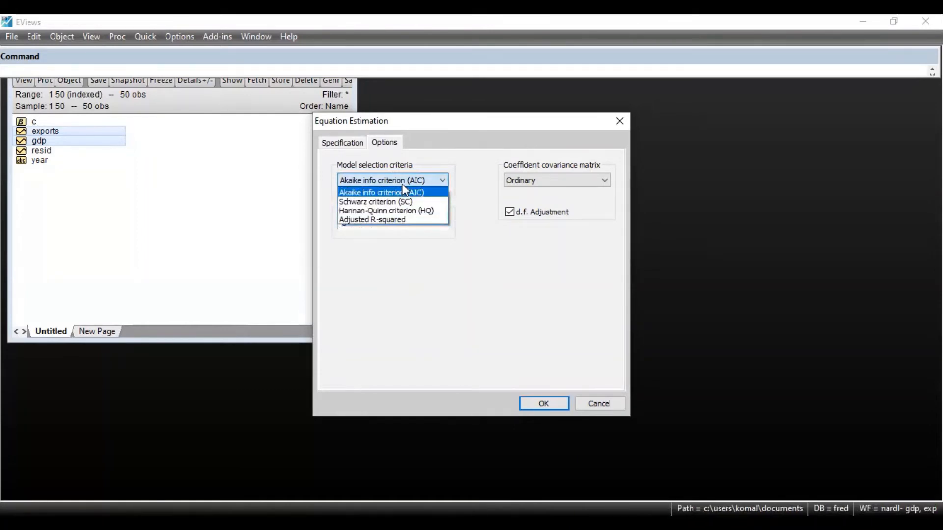
left_click(403, 184)
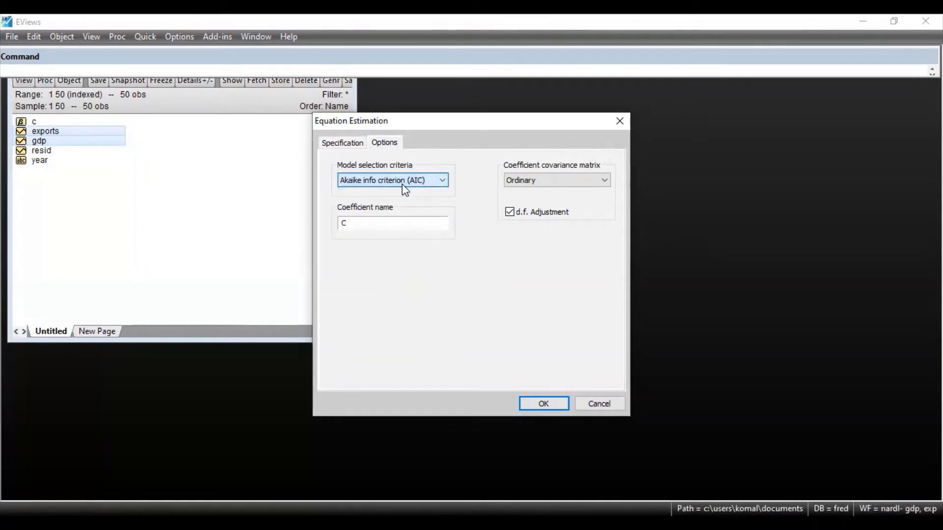
left_click(555, 405)
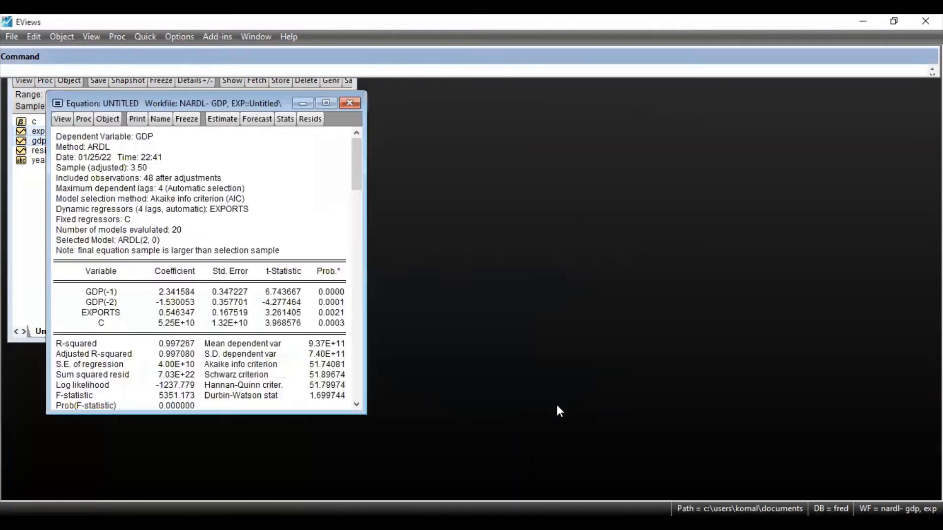
left_click(325, 103)
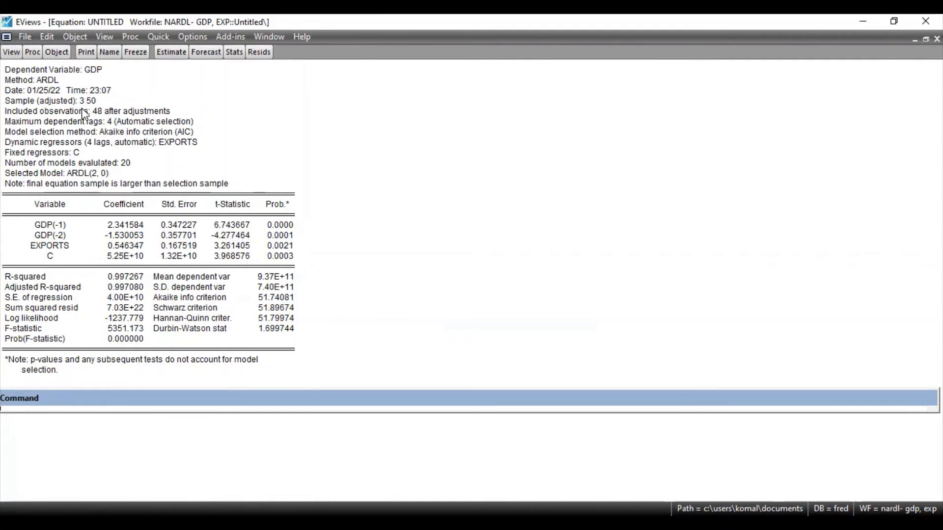
- Show the equation's label attributes and enter a new attribute named asyvars
left_click(12, 52)
left_click(54, 230)
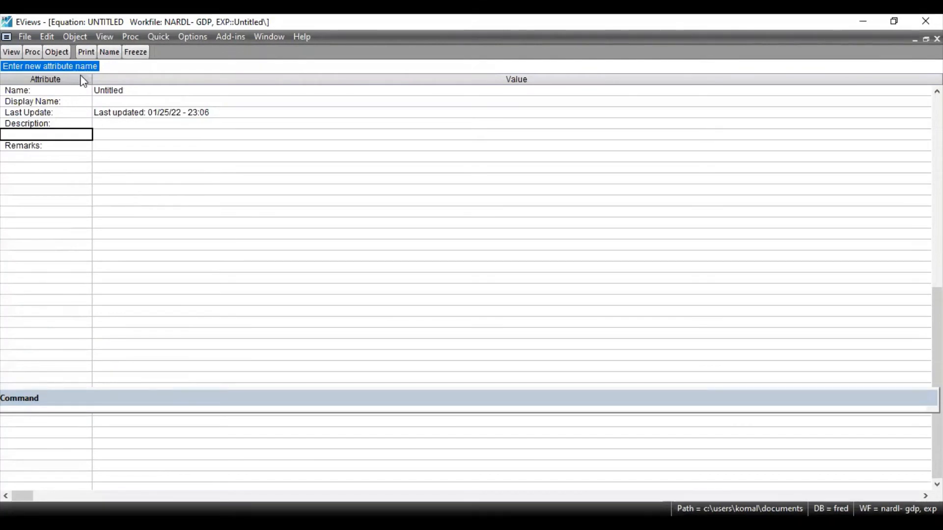
left_click(109, 67)
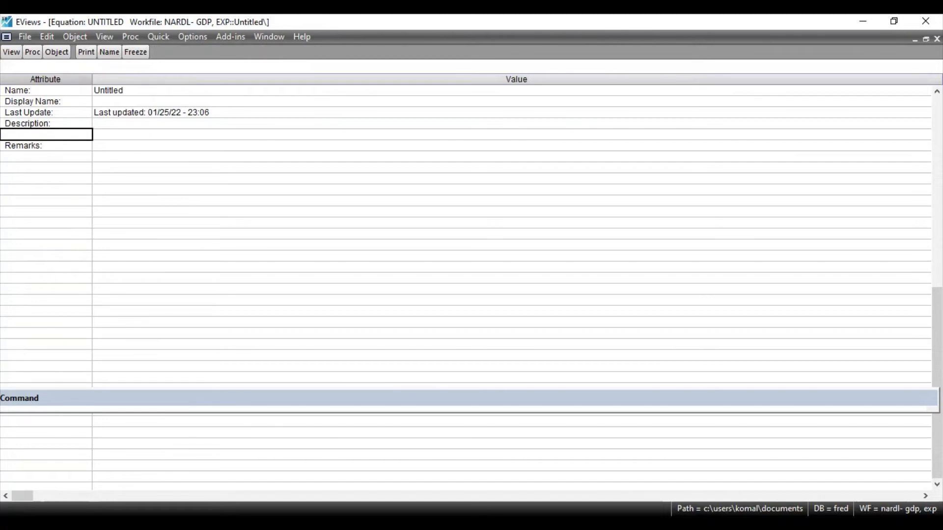
type("asyvars")
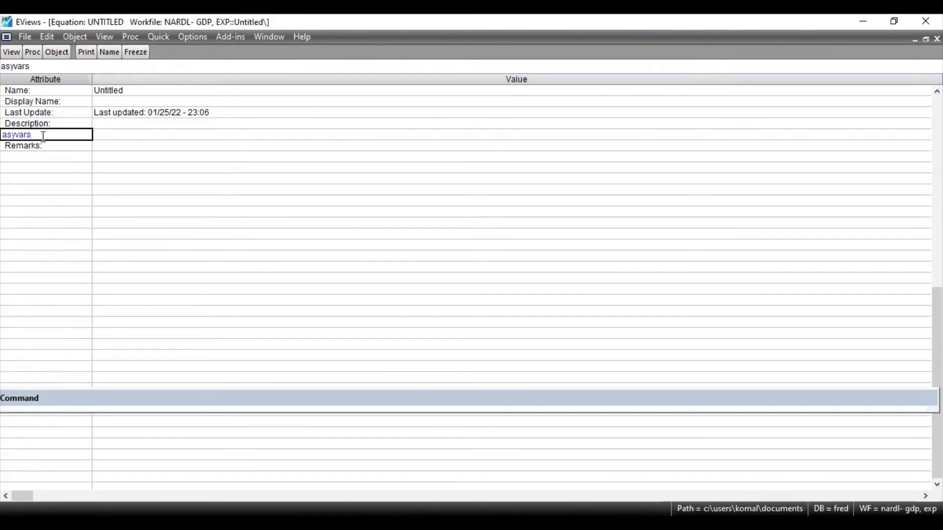
- Set the value of the asyvars attribute to exports
left_click(110, 138)
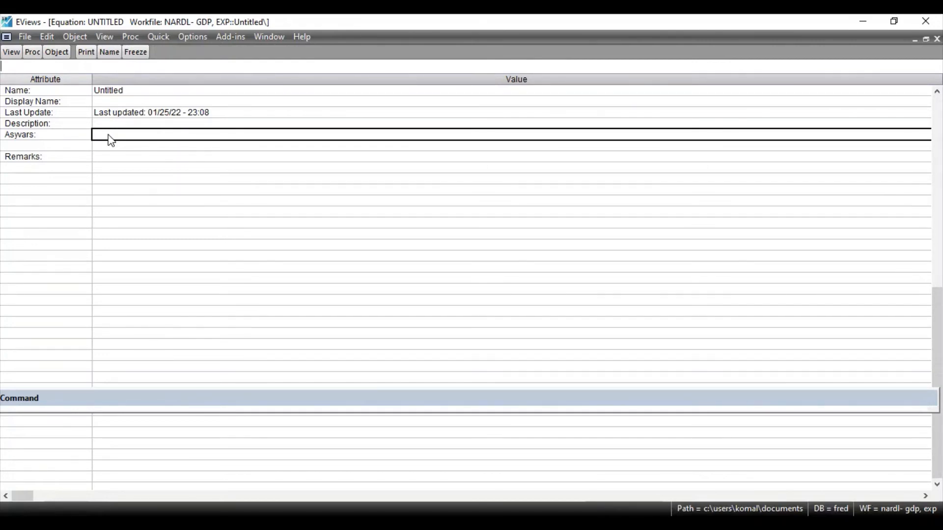
type("e")
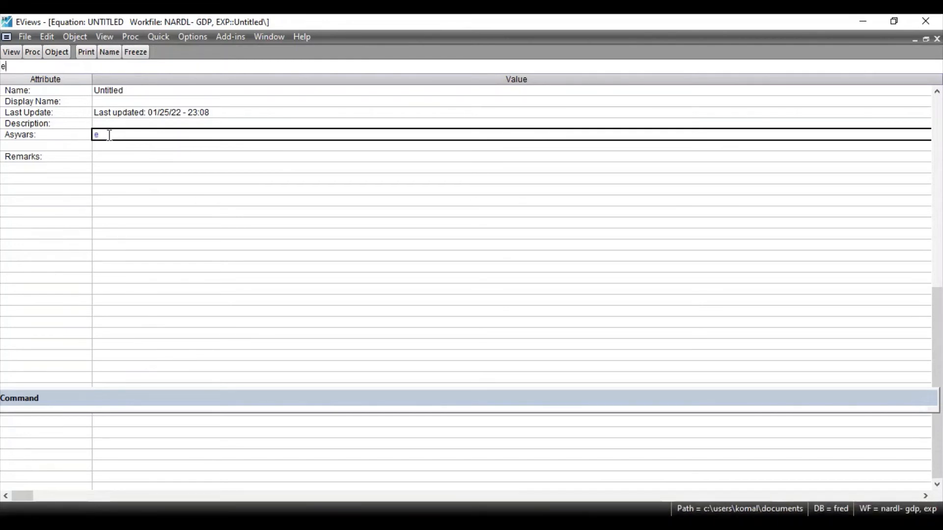
type("xports")
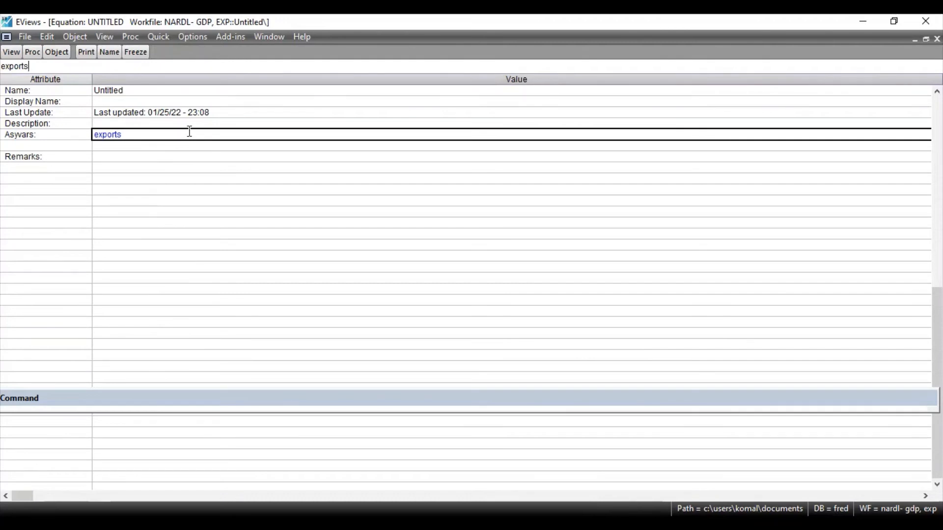
key("Return")
left_click(351, 290)
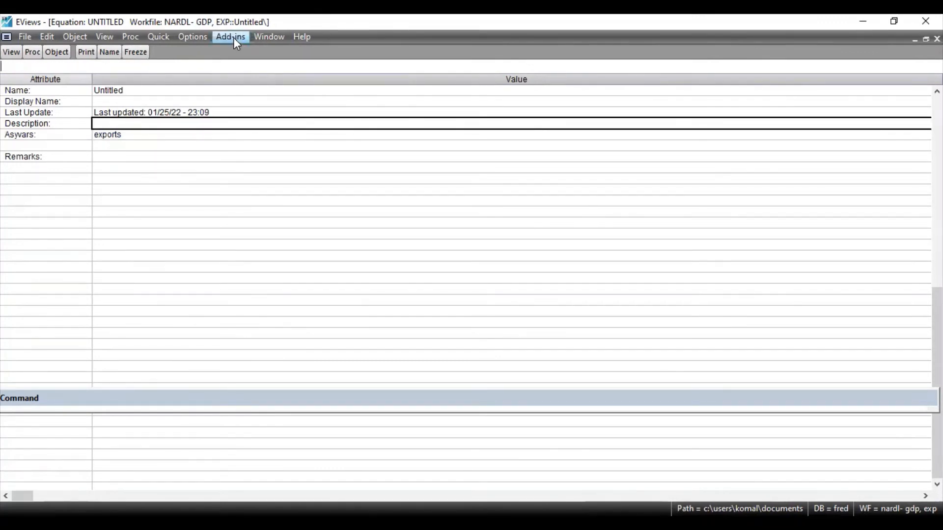
- Run the Make Nonlinear ARDL add-in on the equation
left_click(230, 37)
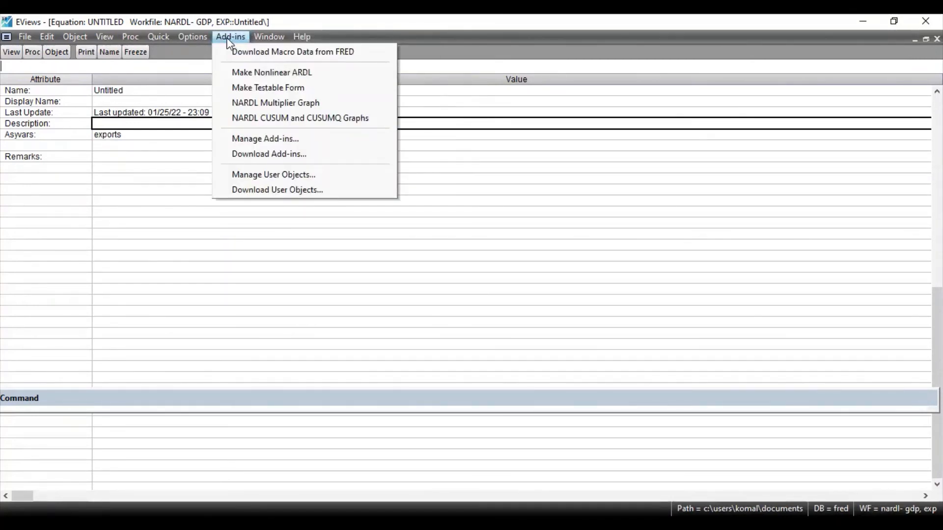
left_click(260, 74)
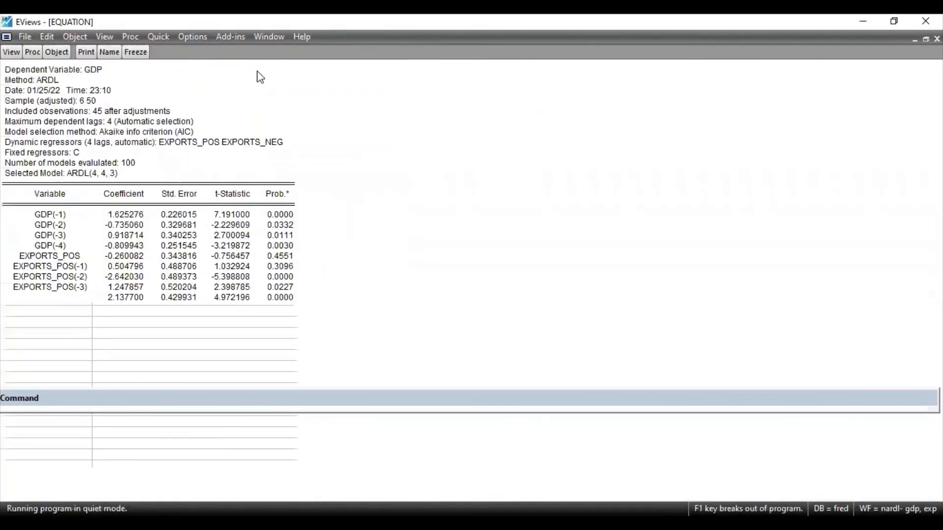